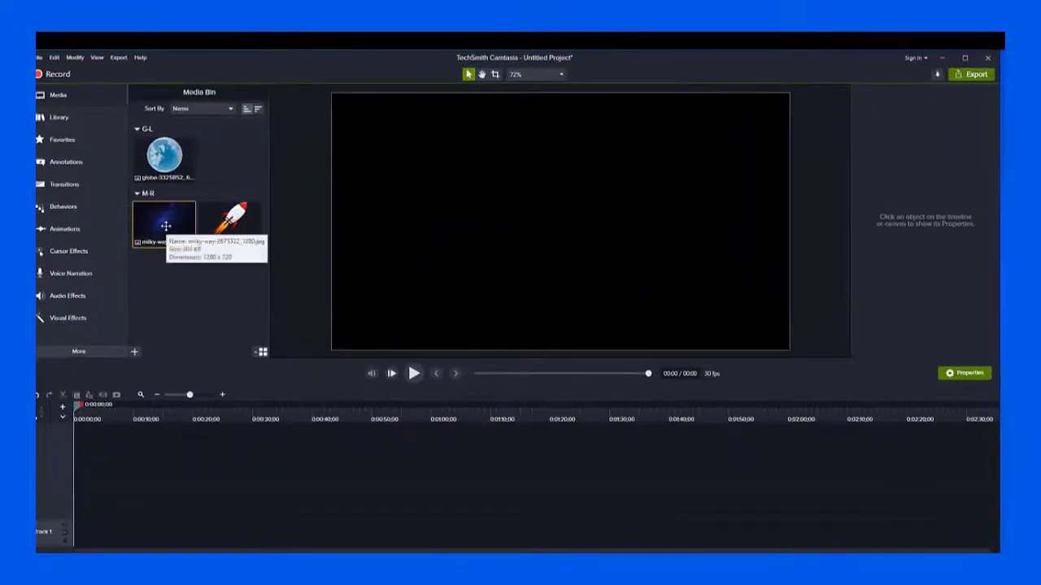
Place the milky-way image at the start of Track 1 and extend the clip to about 20 seconds.
left_click_drag(213, 231, 190, 458)
left_click_drag(139, 487, 70, 532)
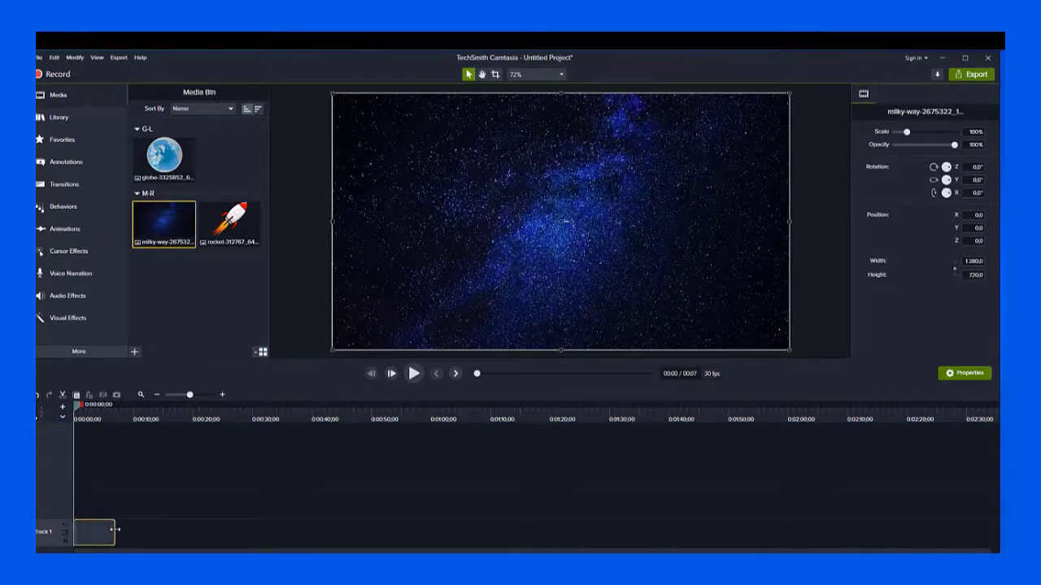
left_click_drag(114, 529, 230, 534)
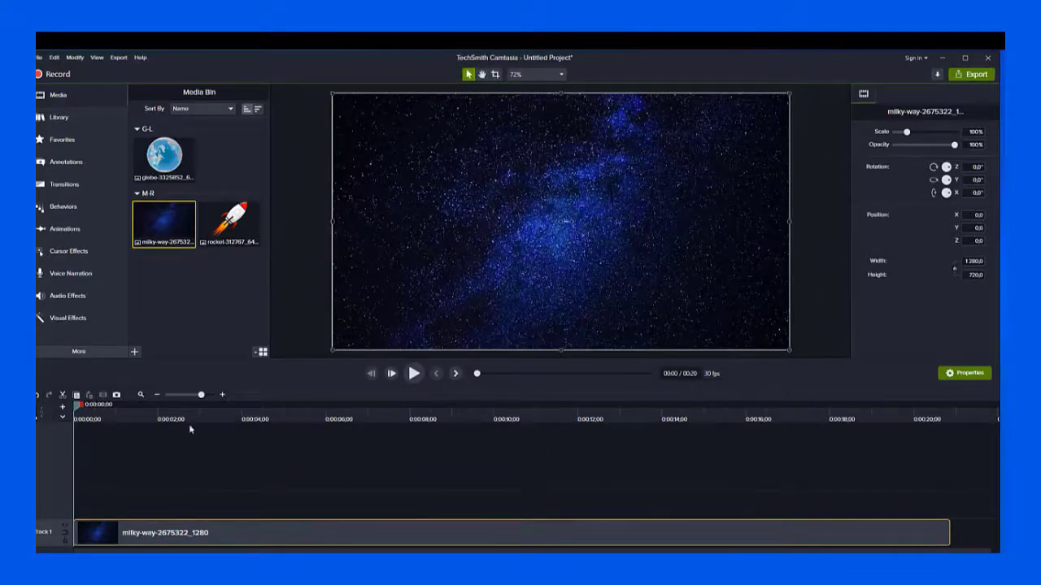
Add the rocket image at the start of Track 2 and extend it to match the milky-way clip's length.
left_click(230, 221)
left_click_drag(230, 220, 84, 513)
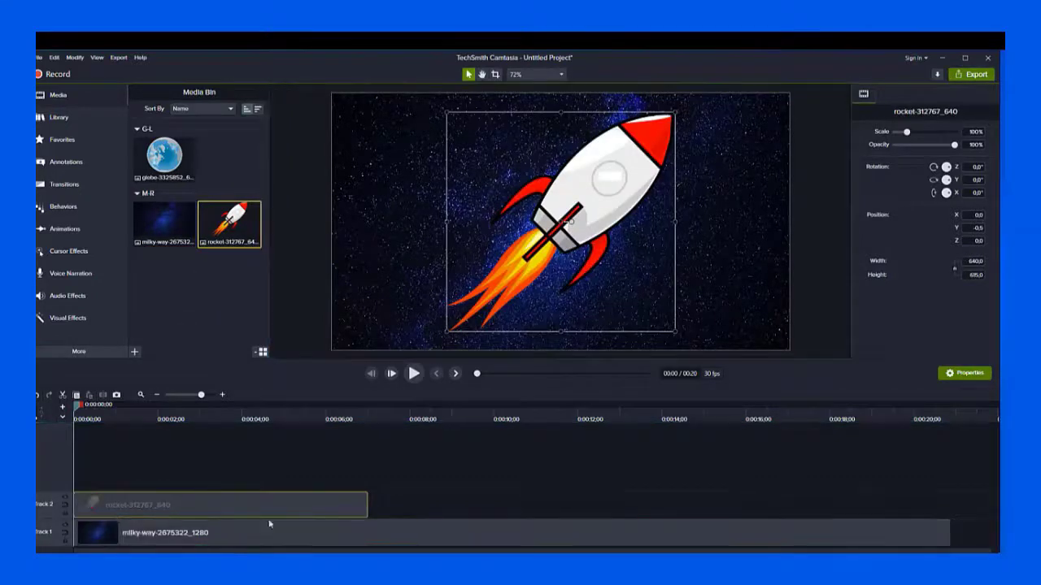
left_click_drag(365, 505, 947, 517)
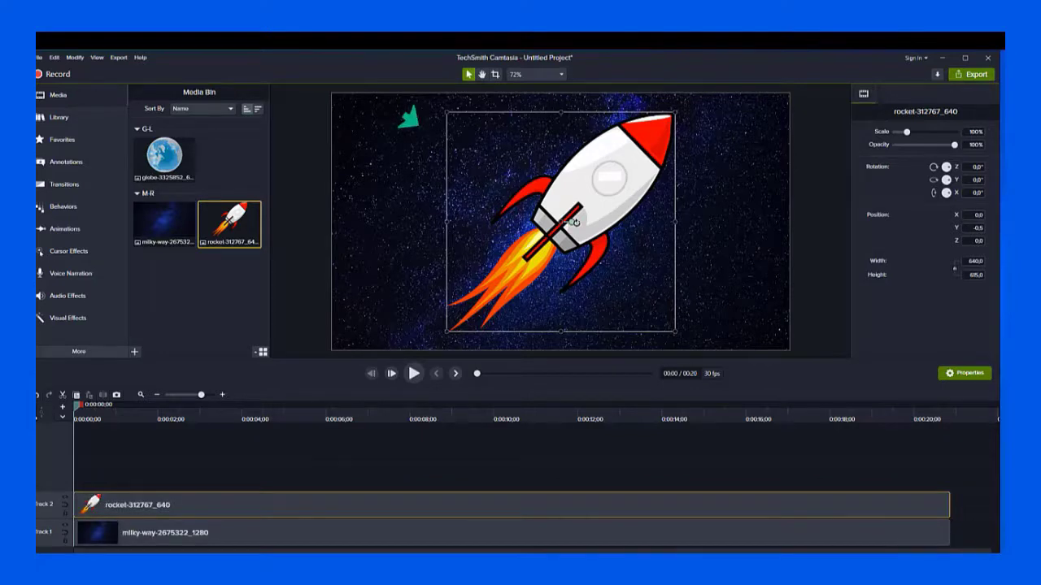
Scale the rocket to about 17%, rotate it about -223° on Z so it points left, and place it near the canvas's upper edge.
mouse_move(573, 222)
left_mouse_down()
mouse_move(580, 213)
mouse_move(562, 236)
mouse_move(577, 220)
mouse_move(569, 223)
left_mouse_up()
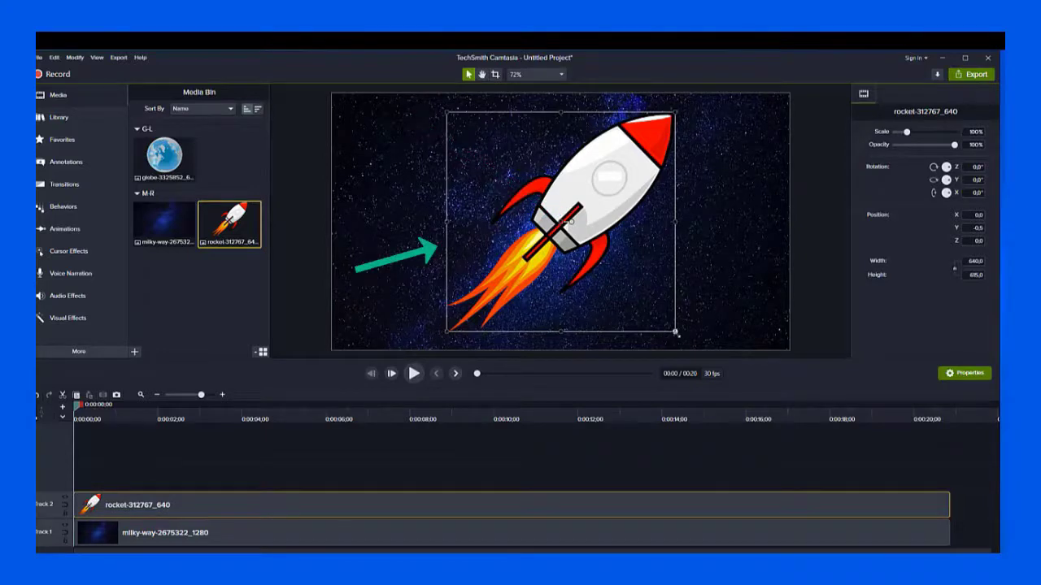
left_click_drag(675, 332, 515, 176)
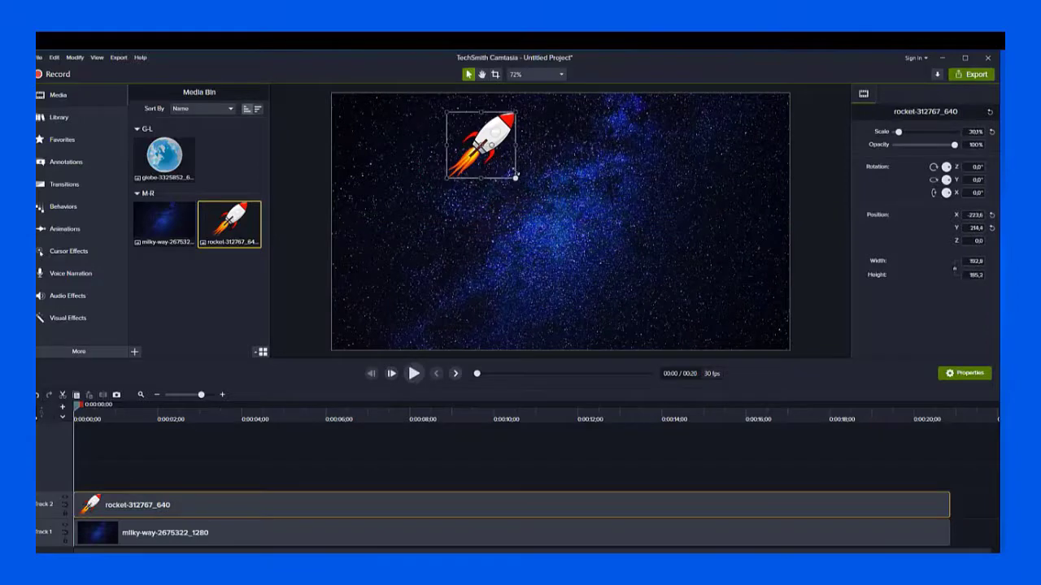
left_click_drag(480, 145, 539, 140)
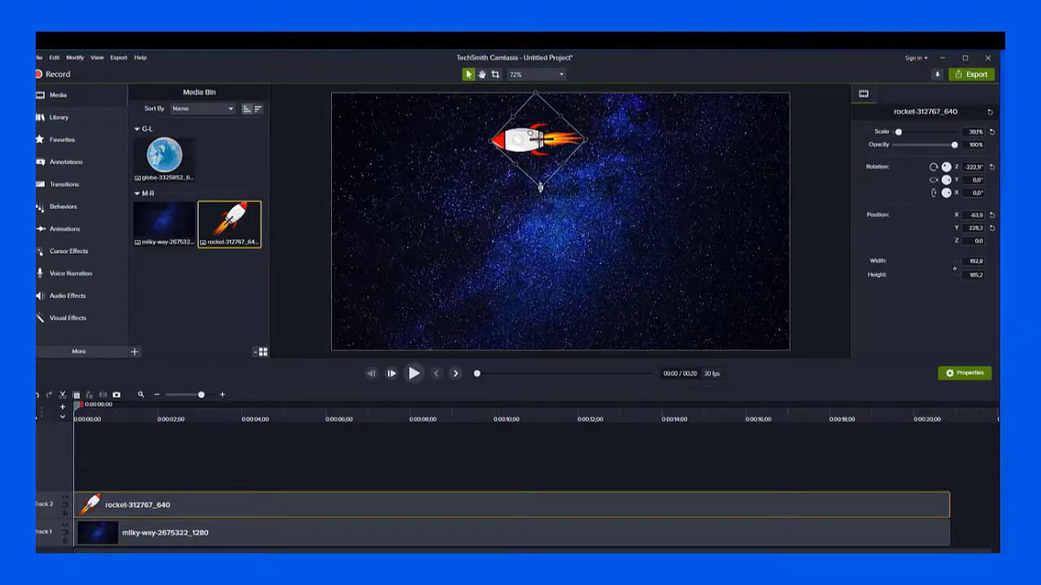
left_click_drag(540, 187, 539, 122)
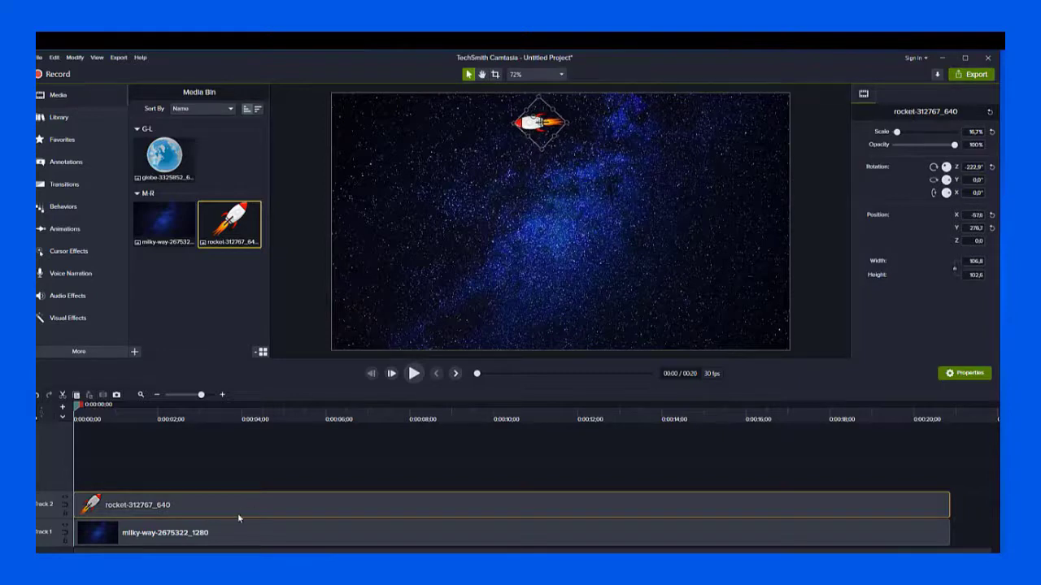
Duplicate the rocket clip and move the copy straight down to the lower part of the canvas, at Y about -240.
left_click_drag(226, 513, 226, 516)
left_click_drag(260, 518, 259, 517)
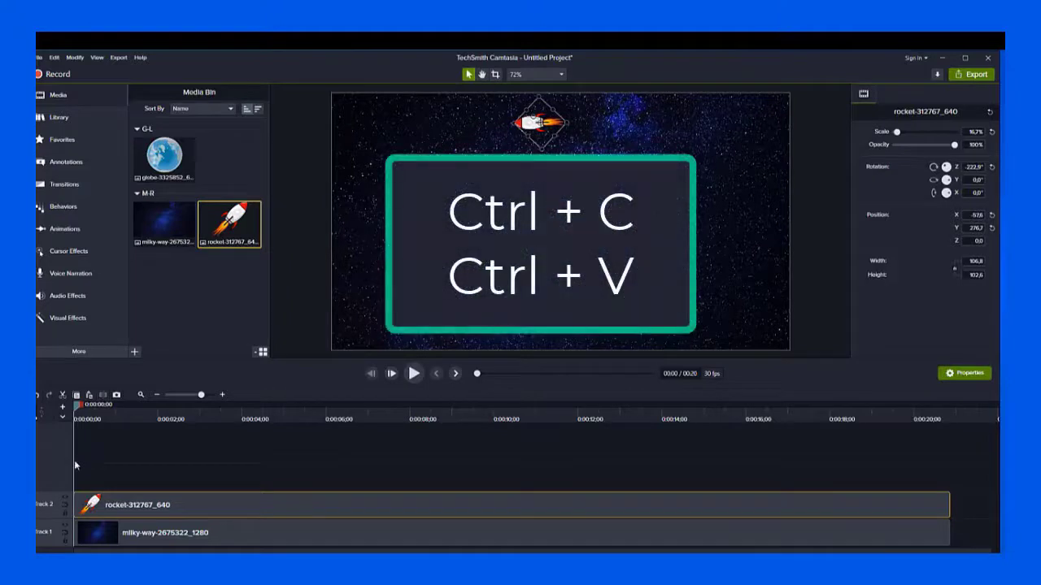
key("ctrl+c")
key("ctrl+v")
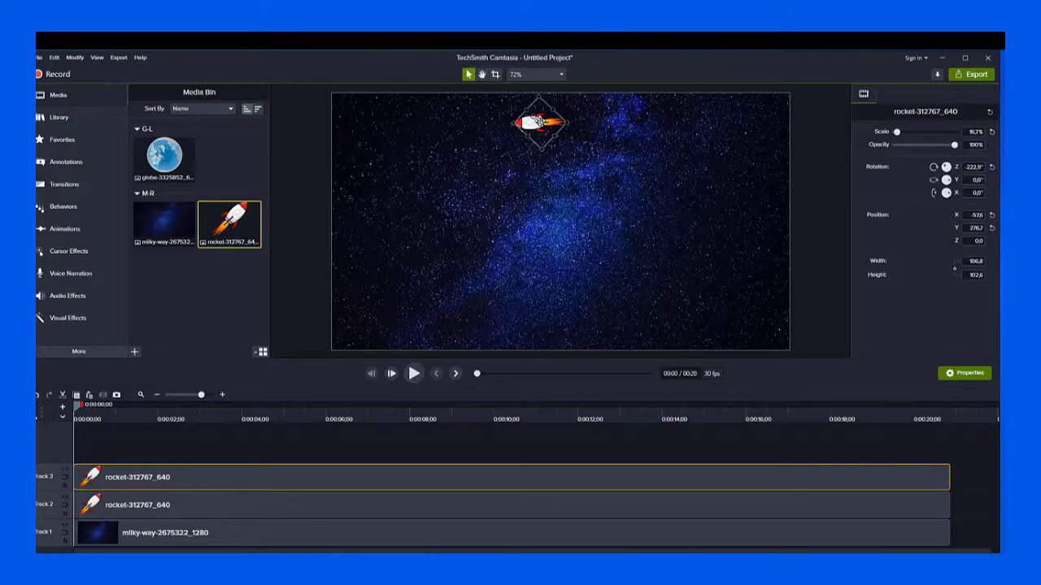
left_click_drag(539, 122, 538, 307)
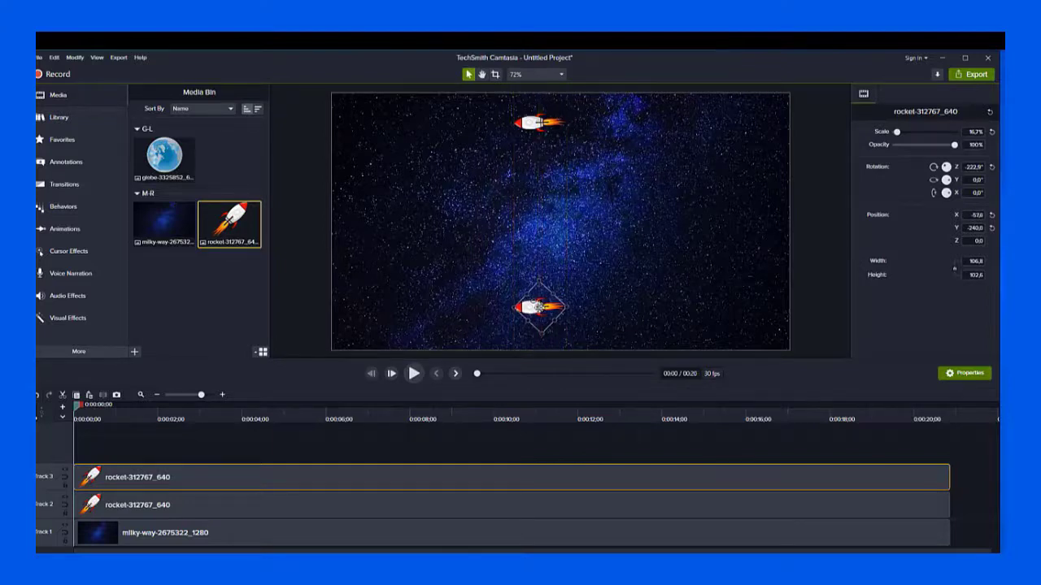
Group the two rocket clips on Tracks 2 and 3.
left_click(960, 517)
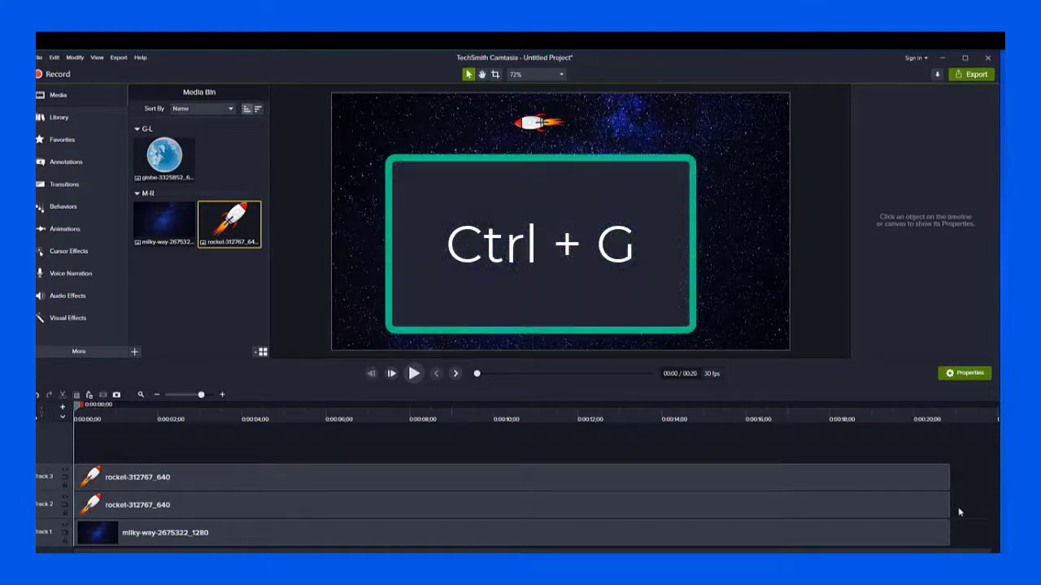
left_click_drag(958, 512, 896, 481)
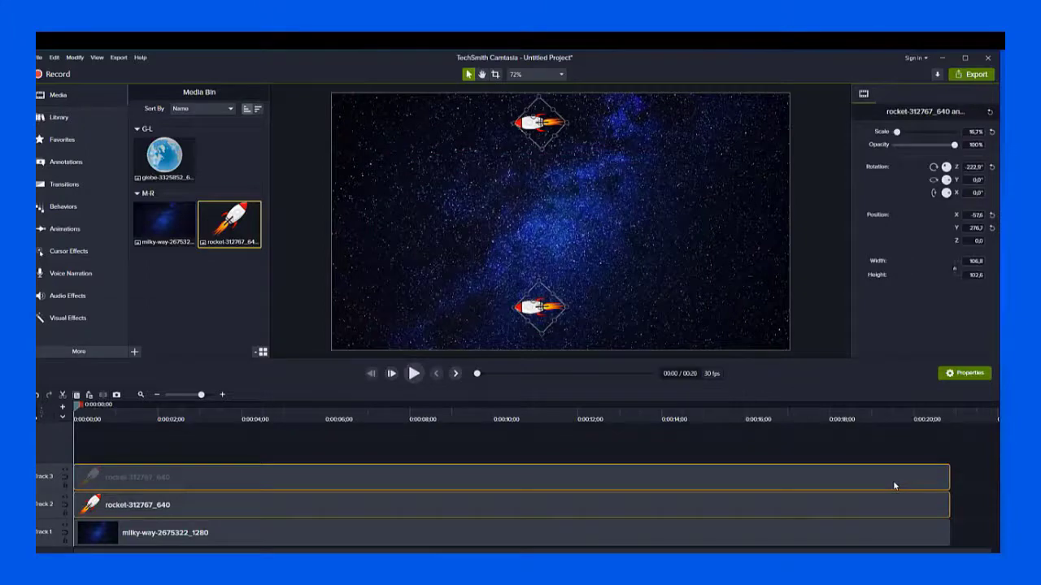
key("ctrl+g")
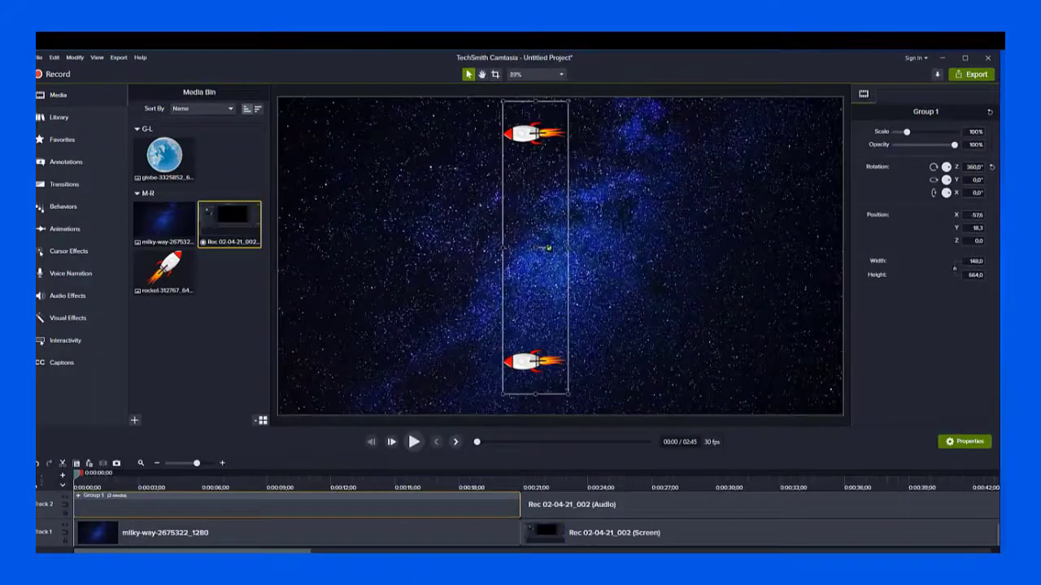
Try rotating the rocket group about its centre and reset its Z rotation to 0°.
left_click_drag(549, 248, 523, 245)
left_click_drag(573, 201, 615, 205)
key("Return")
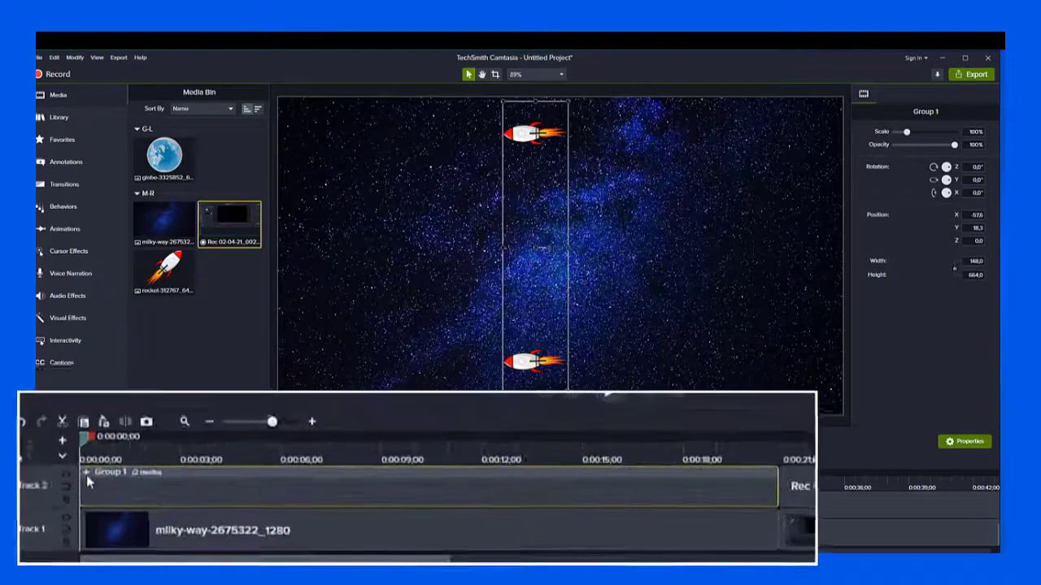
Expand the rocket group and set the lower rocket's opacity to 0%.
left_click(81, 486)
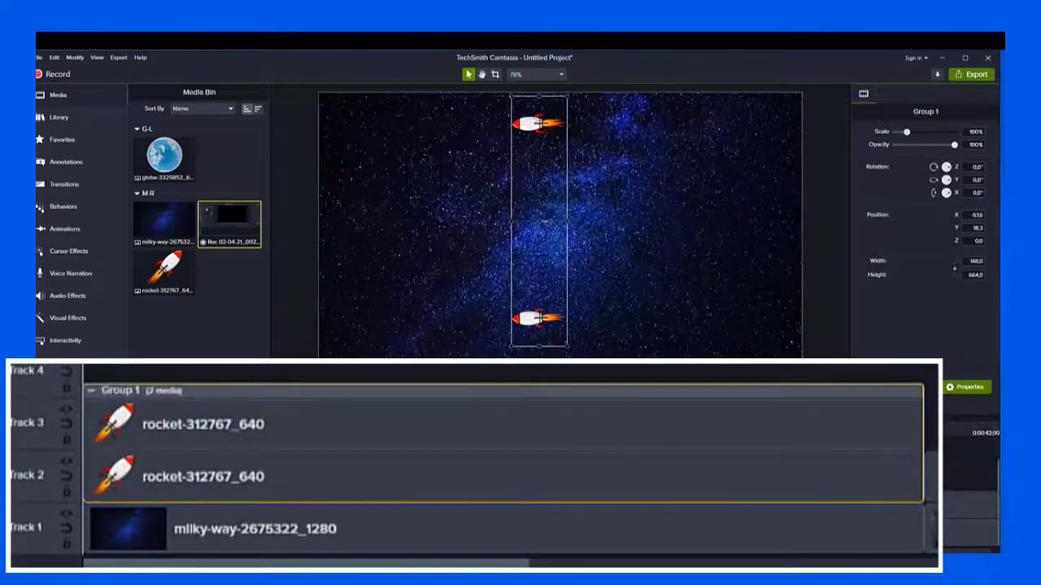
left_click(139, 426)
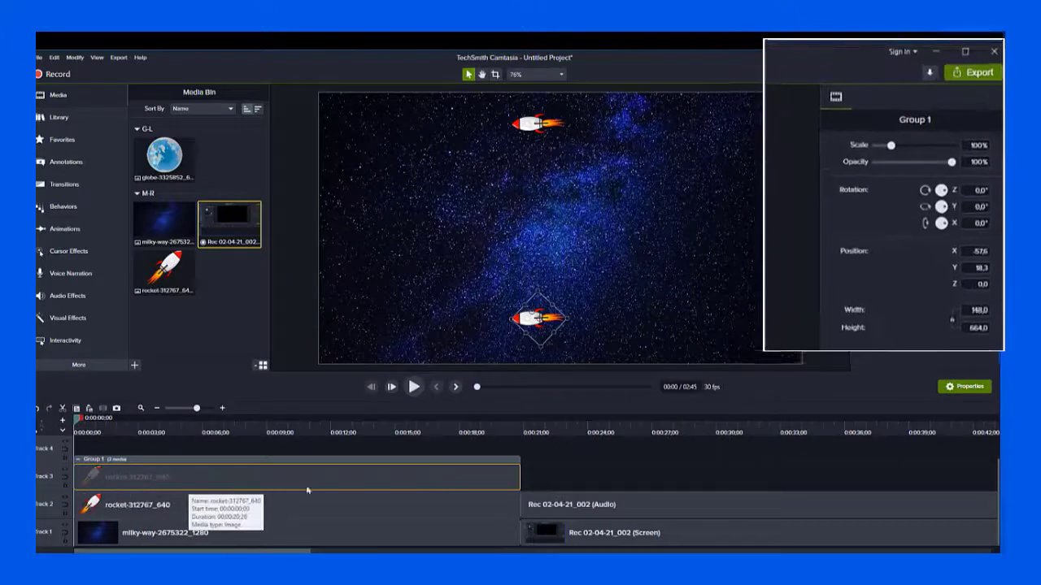
left_click_drag(335, 488, 336, 489)
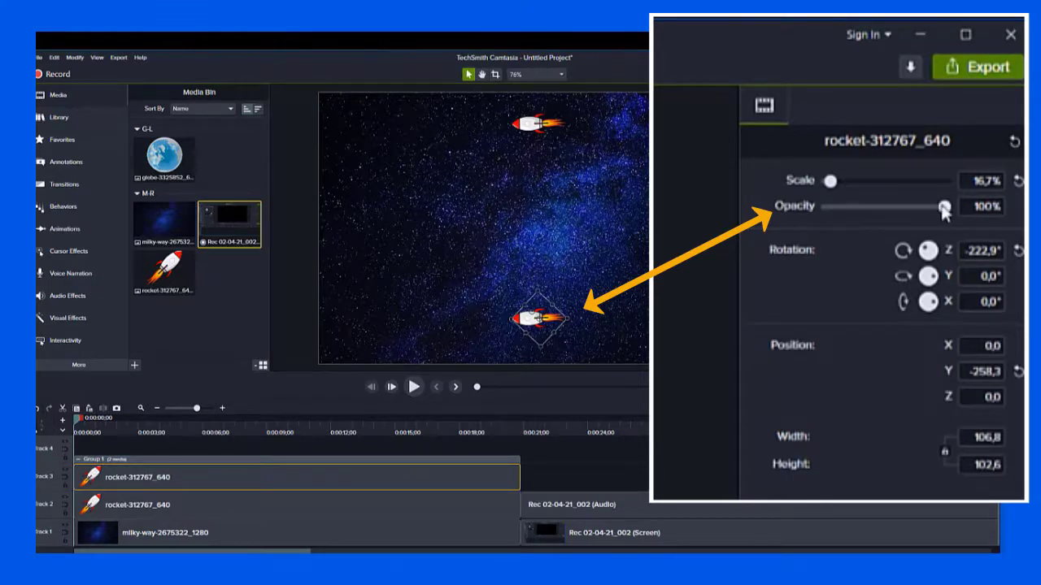
left_click_drag(943, 209, 798, 201)
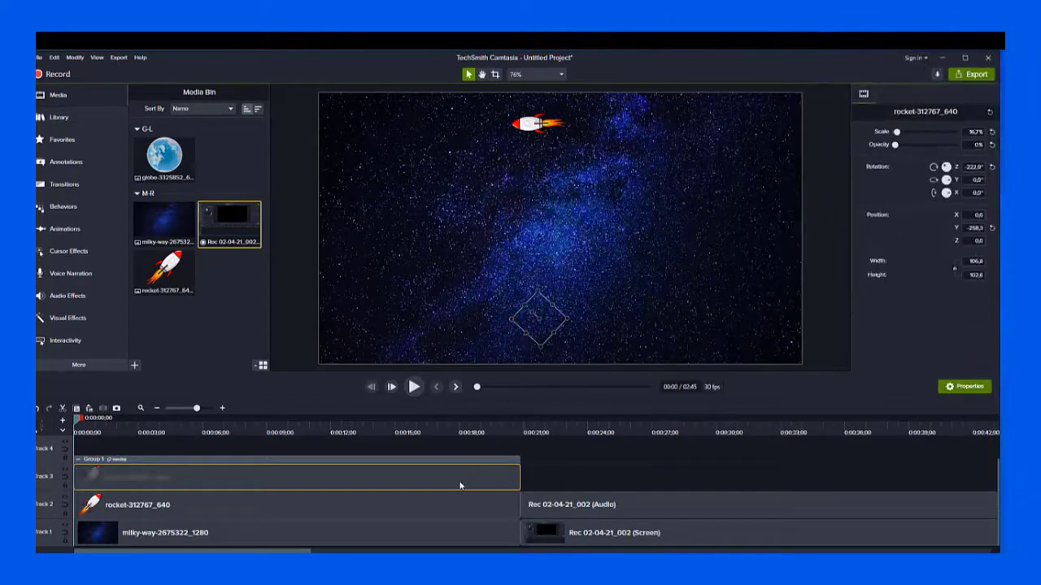
Collapse the rocket group, reset its Z rotation to 0° and deselect it.
left_click(541, 473)
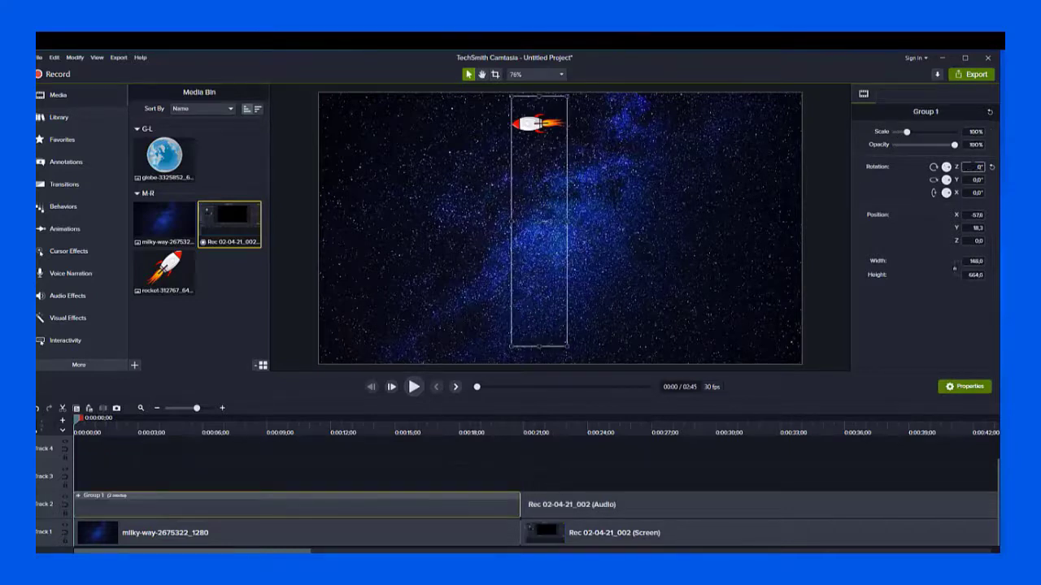
key("Return")
left_click(562, 480)
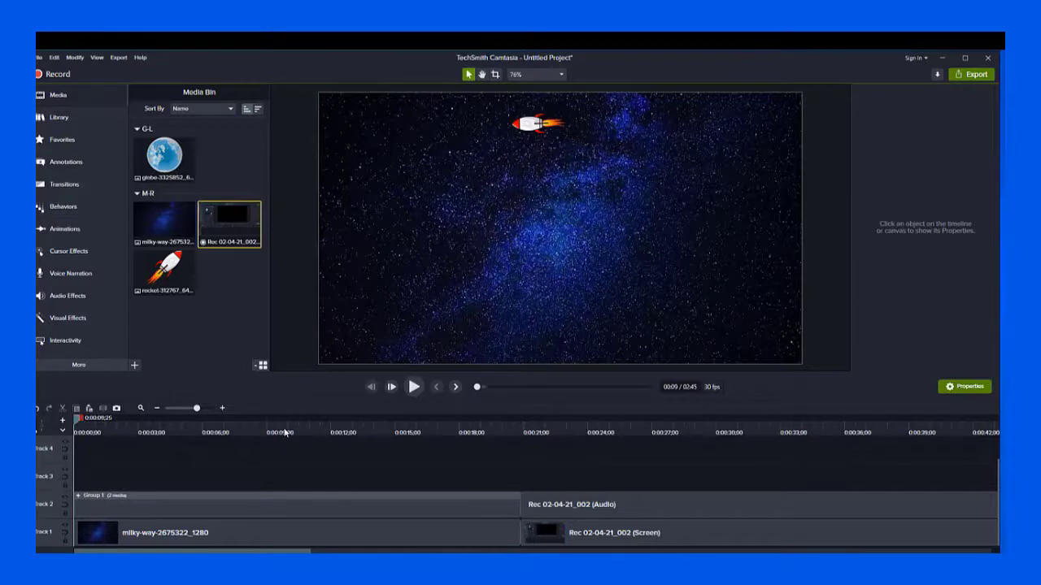
Add a custom animation to the rocket group at about 9 seconds with a Z rotation of 1080°.
left_click(285, 433)
left_click(272, 506)
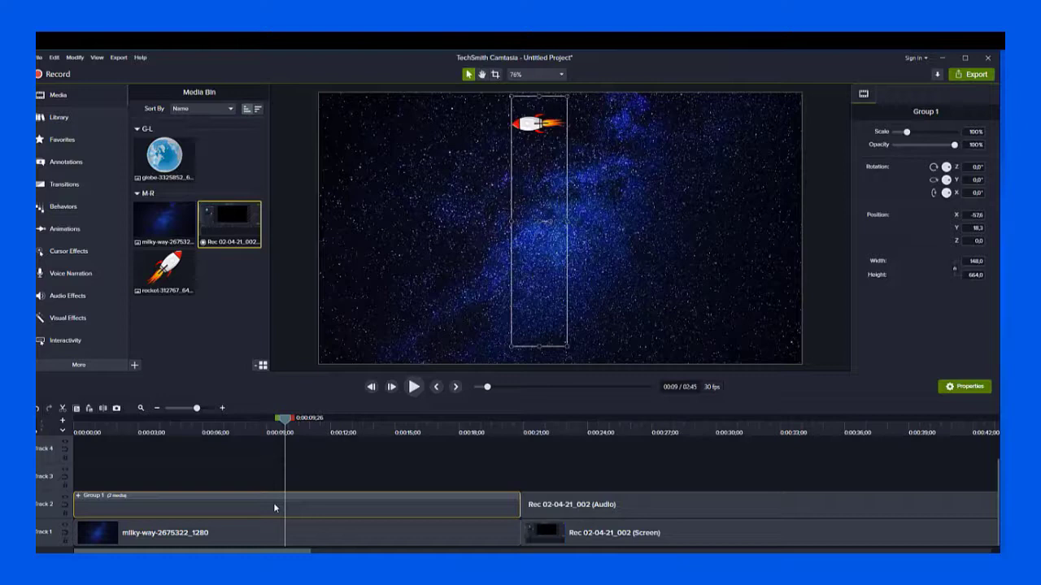
key("shift+a")
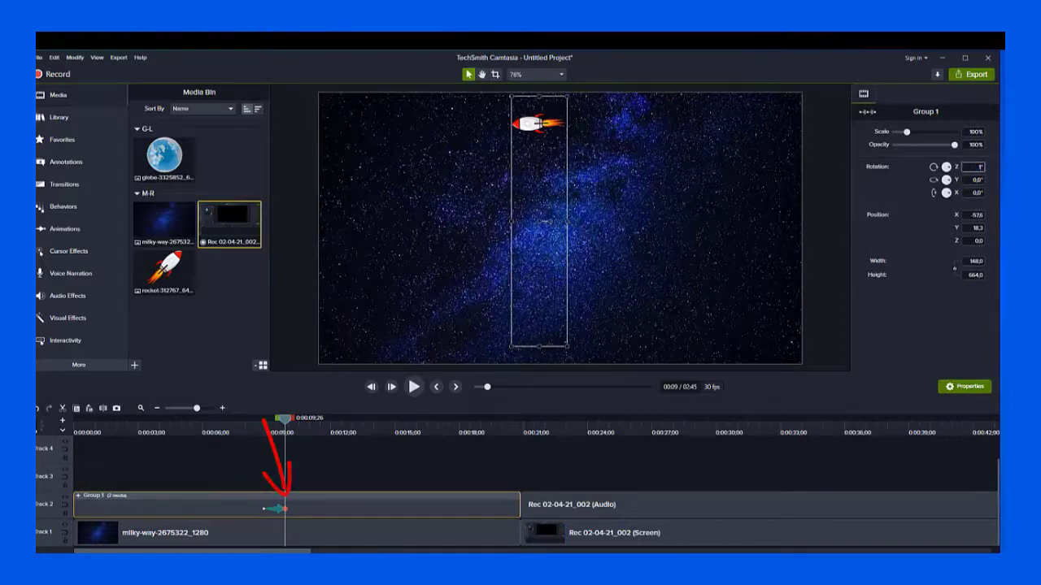
Scrub through the animation around 7 to 10 seconds to preview the rocket's rotation.
left_click(232, 432)
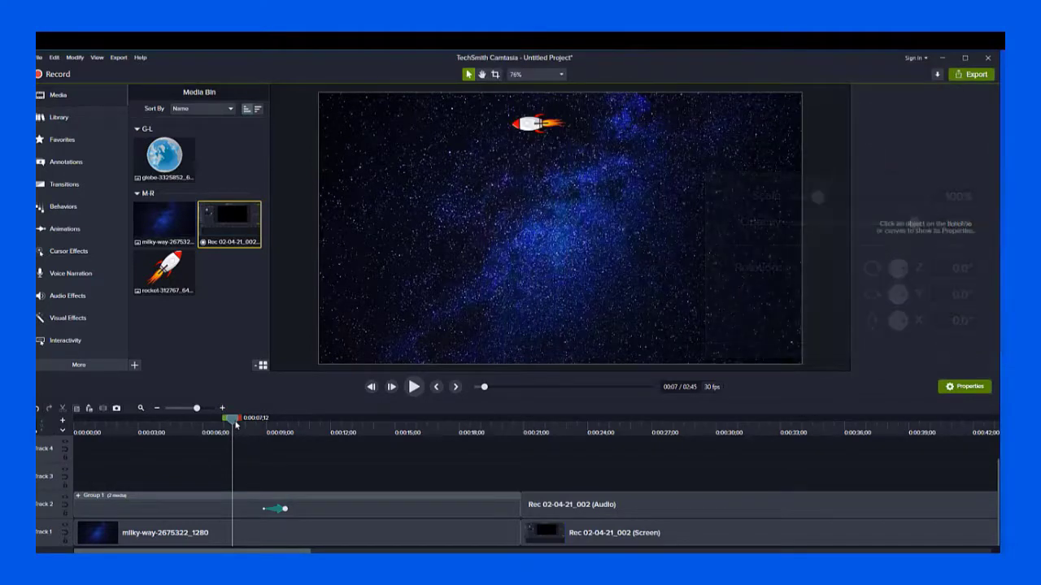
left_click_drag(236, 423, 261, 428)
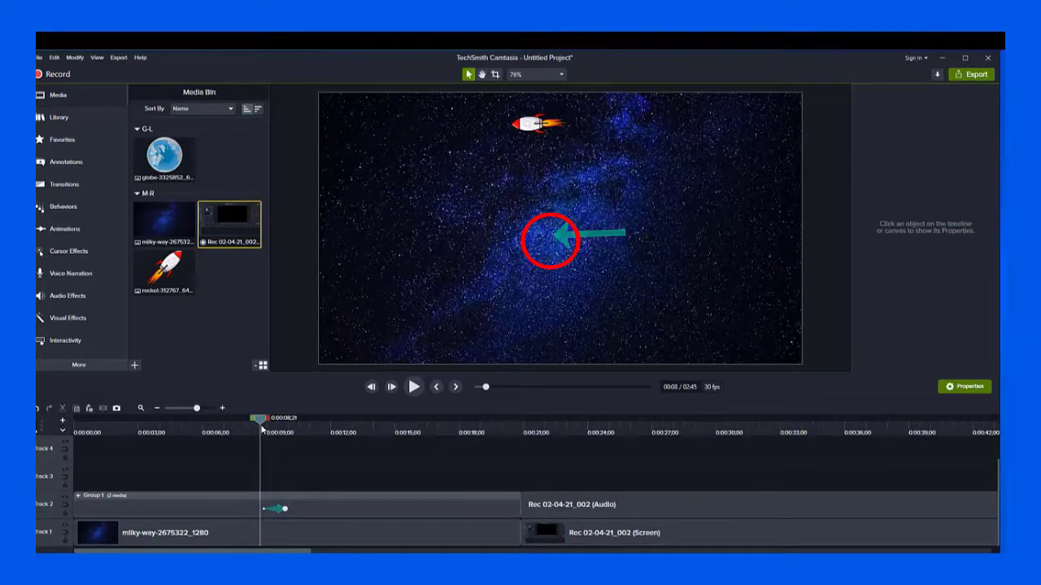
left_click_drag(262, 428, 300, 440)
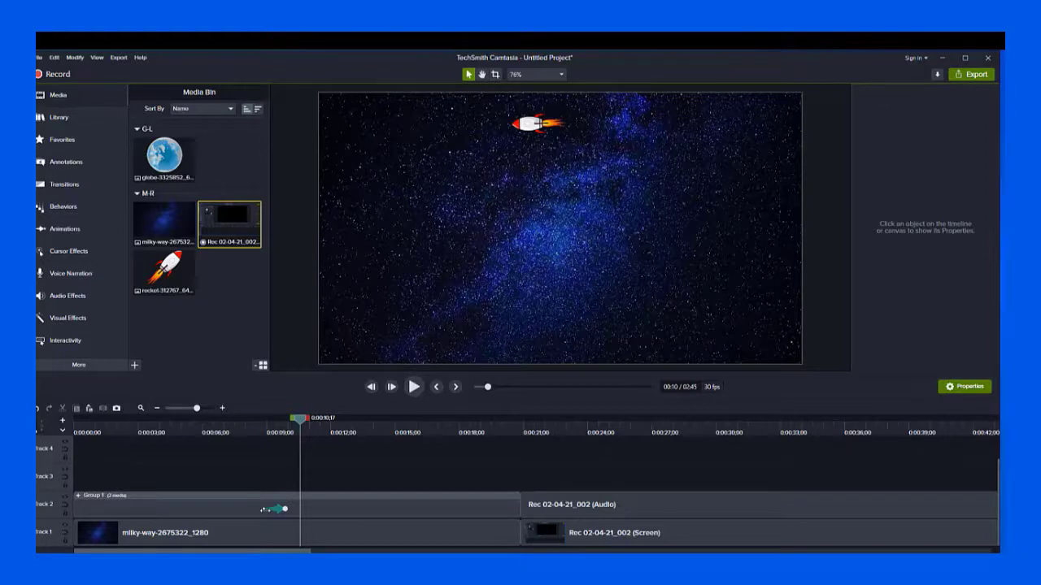
Stretch the animation from the group's start to about 20 seconds and preview it from the beginning.
left_click_drag(264, 509, 75, 509)
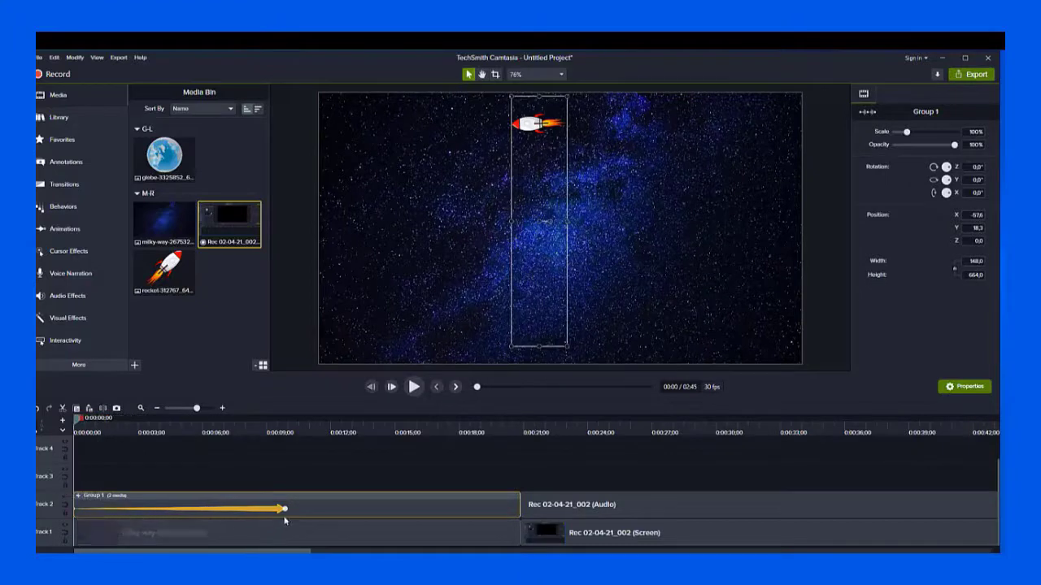
left_click_drag(286, 509, 511, 510)
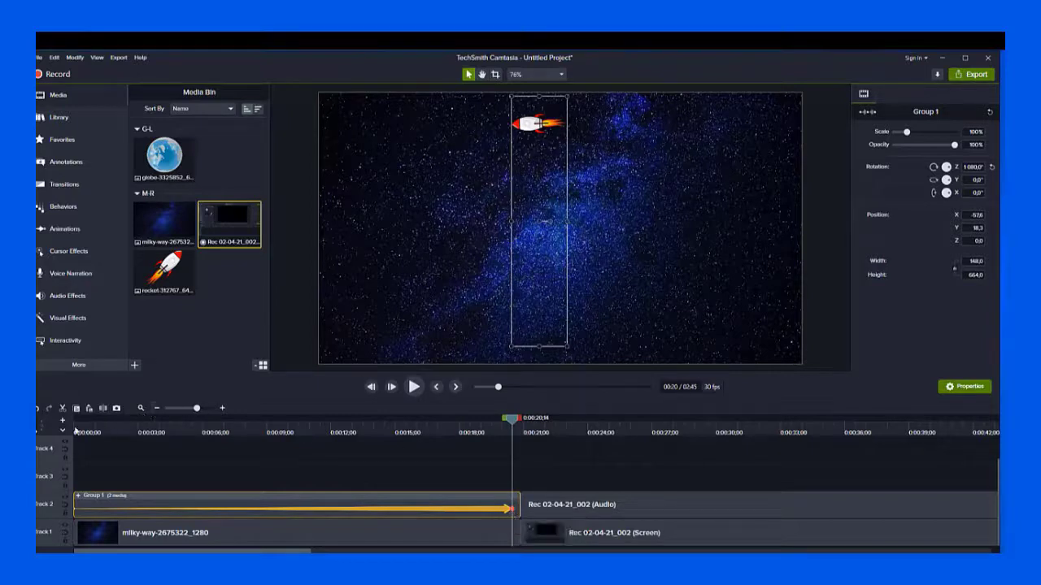
left_click(78, 426)
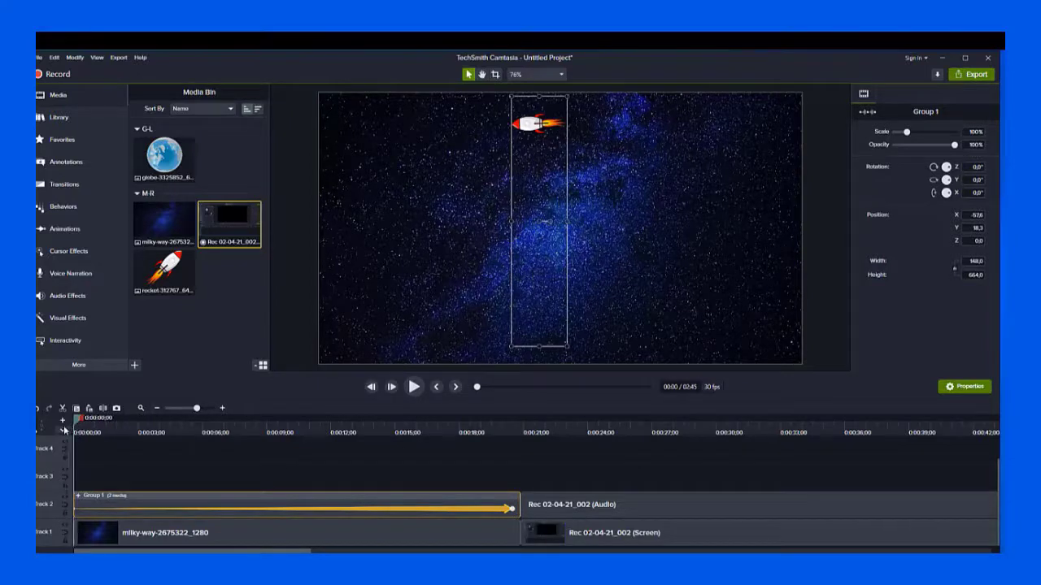
left_click(414, 387)
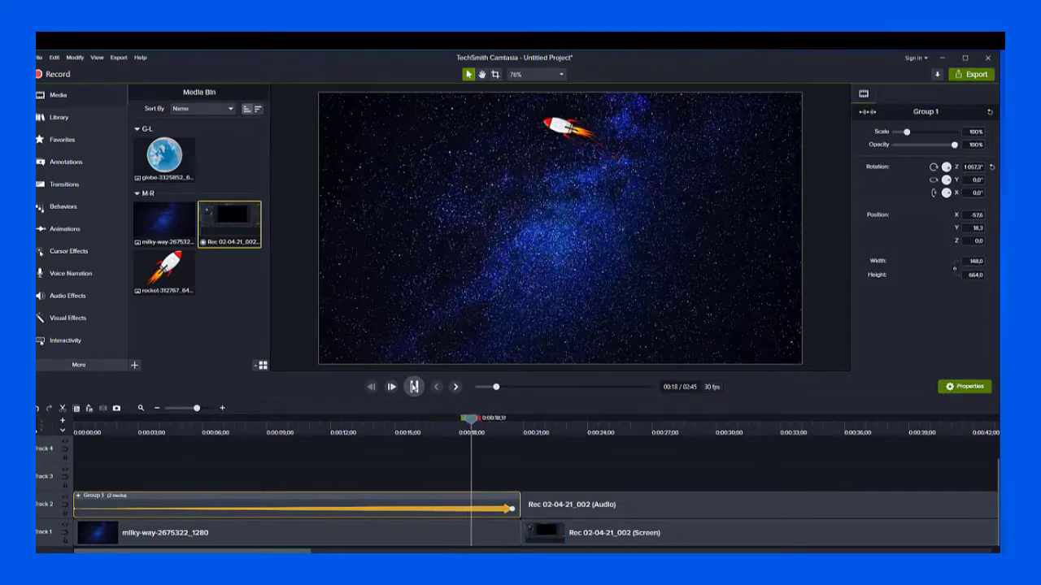
left_click(414, 387)
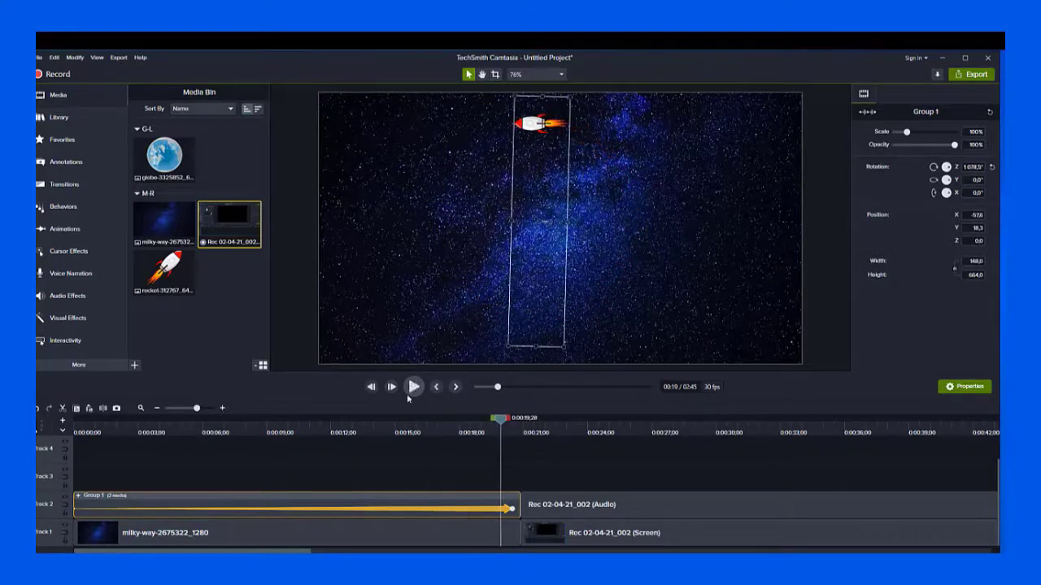
Set the animation's easing to Linear and start playback to check the motion.
right_click(355, 513)
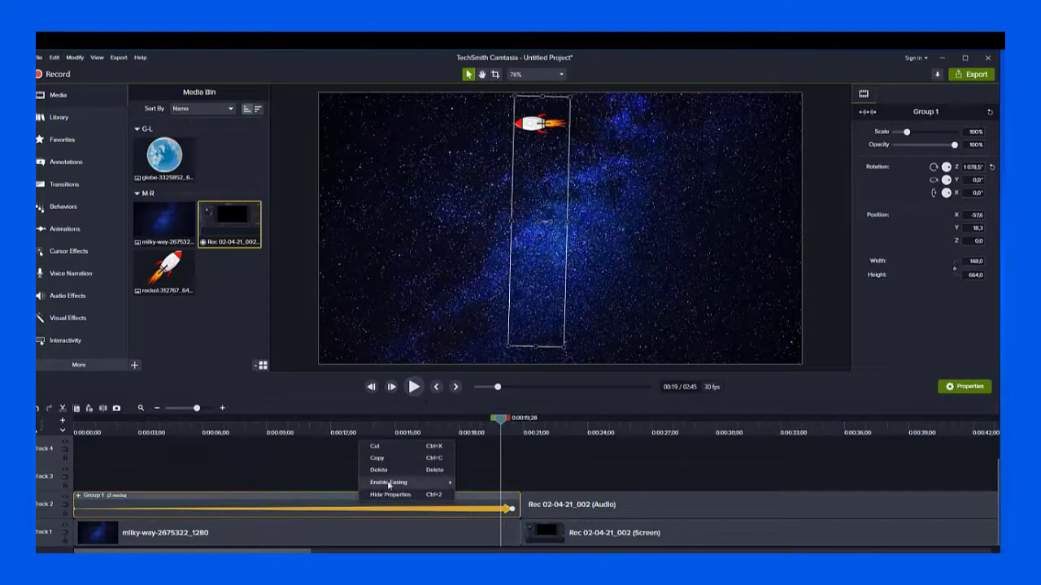
mouse_move(407, 483)
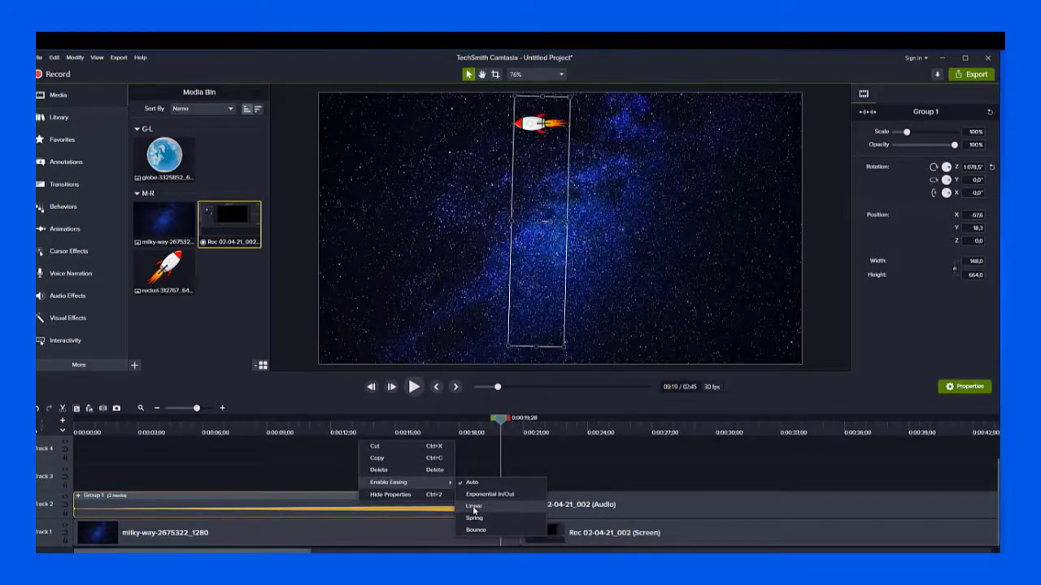
left_click(474, 507)
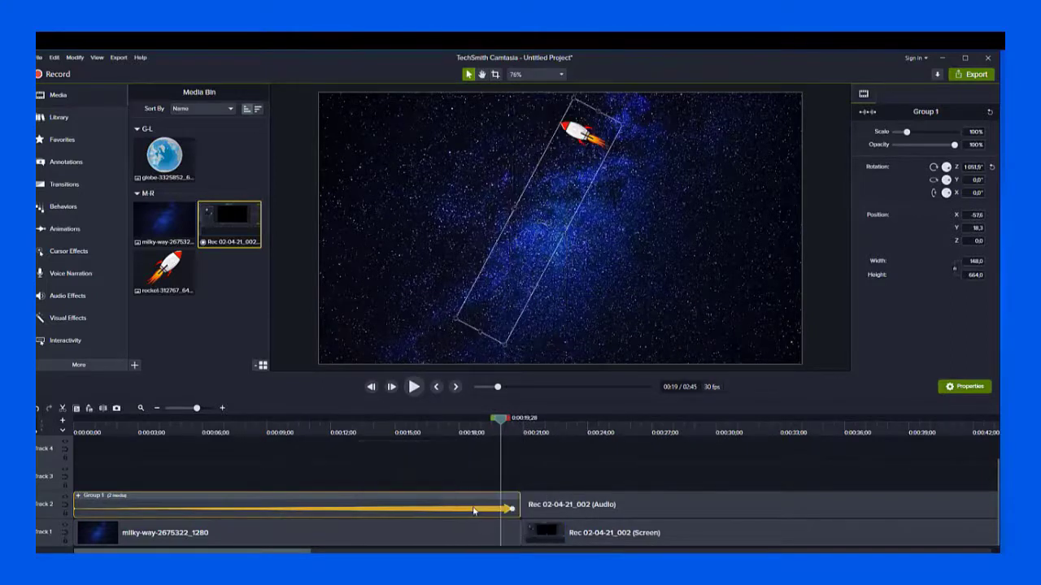
left_click(414, 387)
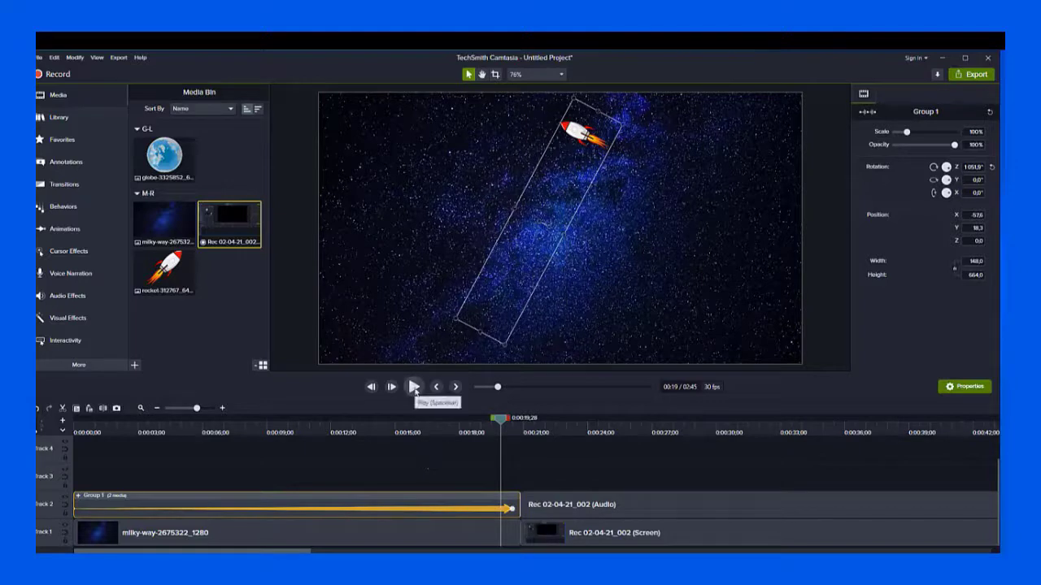
Play the rocket's circular flight from the beginning of the timeline to review the motion.
key("ctrl+Home")
left_click(414, 388)
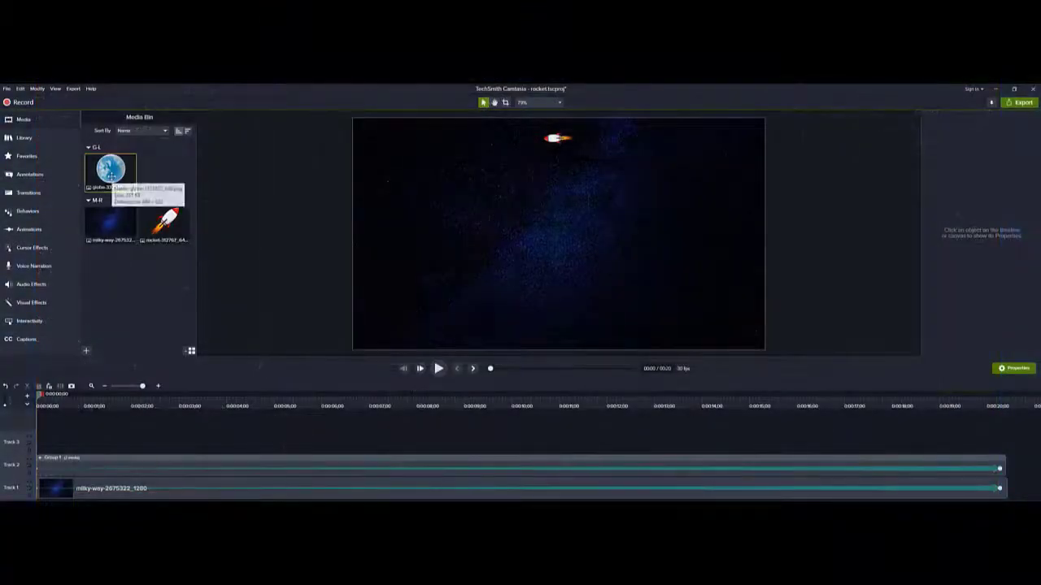
Place the globe image on Track 3 at the start of the timeline and extend its clip to about 20 seconds.
left_click_drag(111, 172, 38, 451)
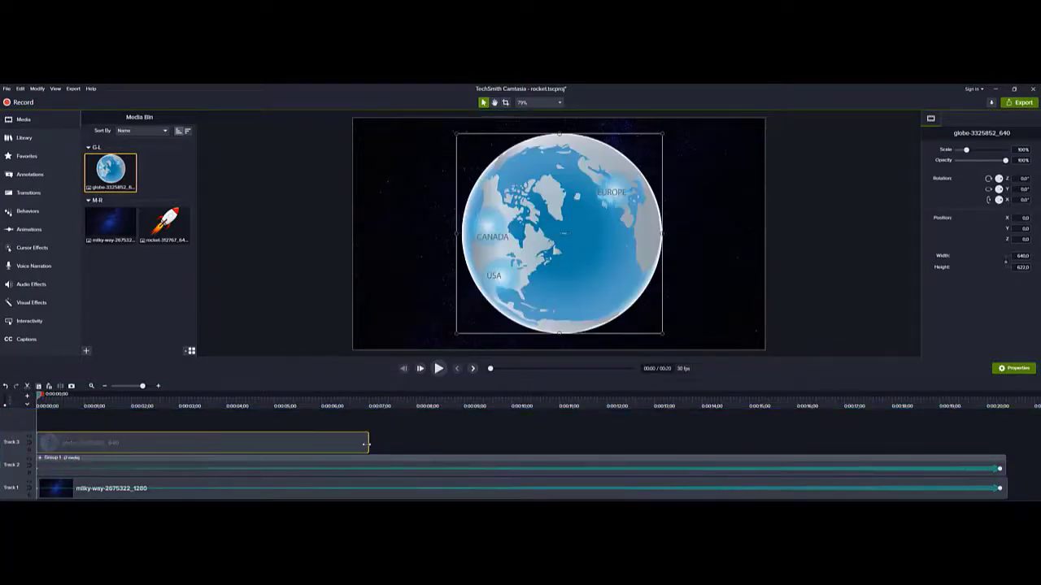
left_click_drag(368, 443, 874, 448)
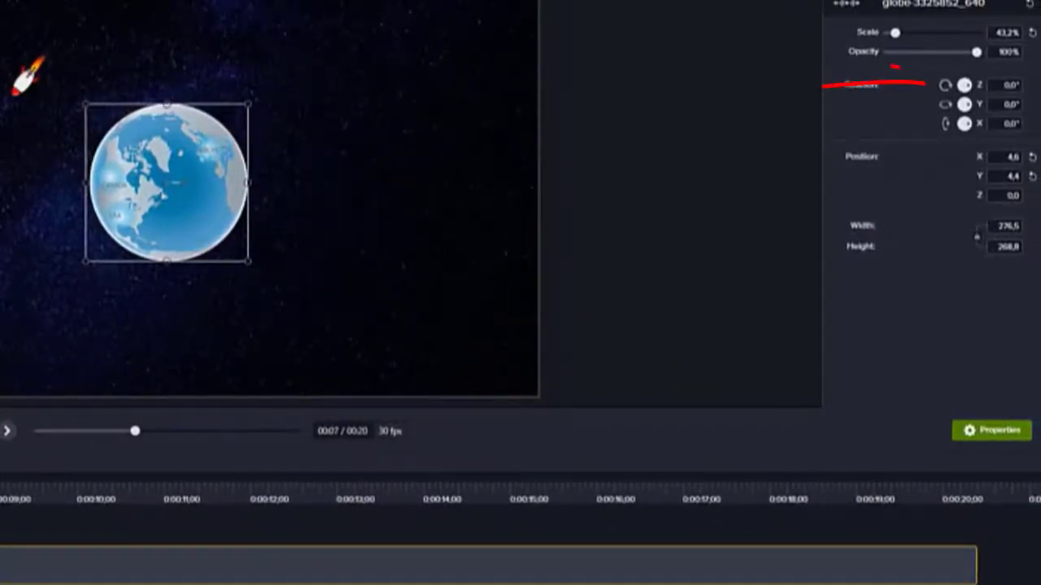
Set the globe animation's Z rotation to 180° and stretch the animation from the clip's start to about 20 seconds.
type("18")
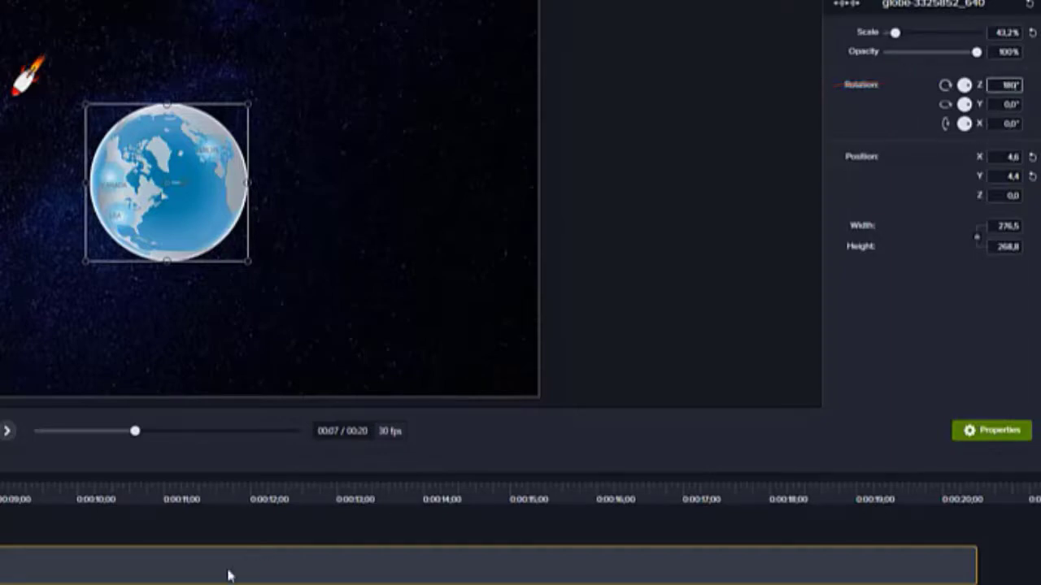
key("Return")
left_click_drag(5, 542, 907, 541)
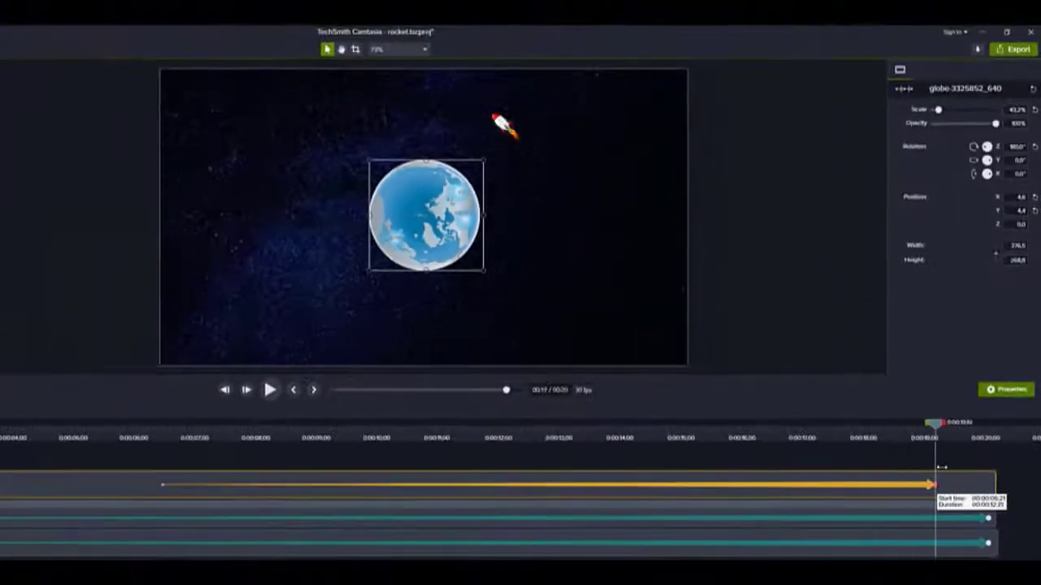
left_click_drag(941, 467, 987, 468)
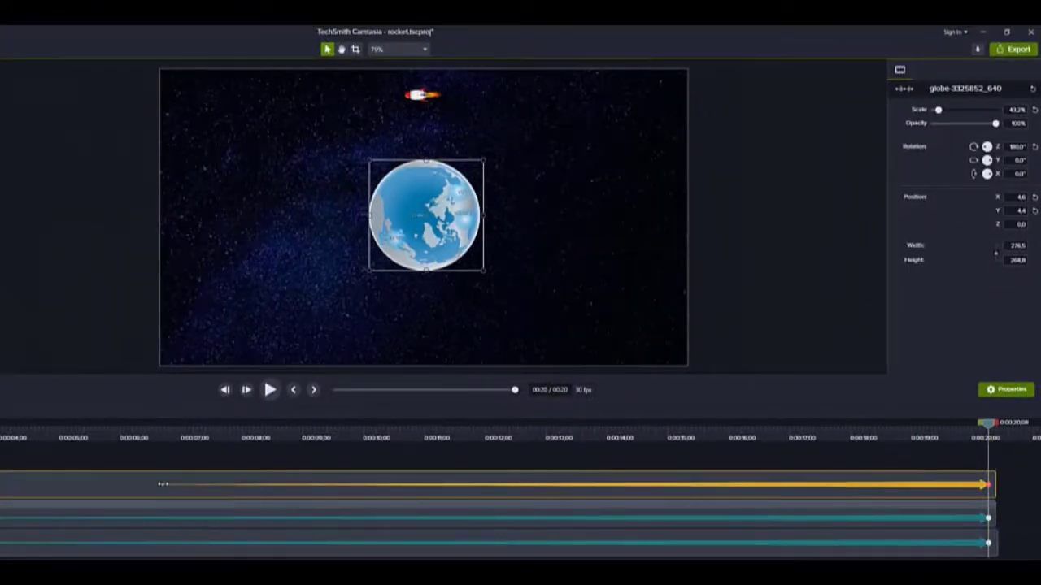
left_click_drag(98, 435, 4, 435)
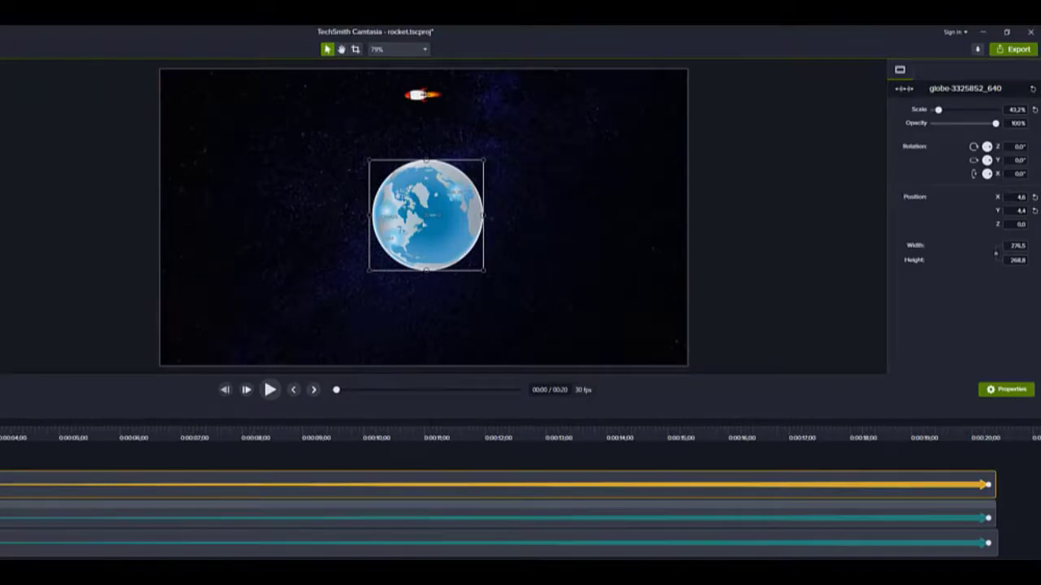